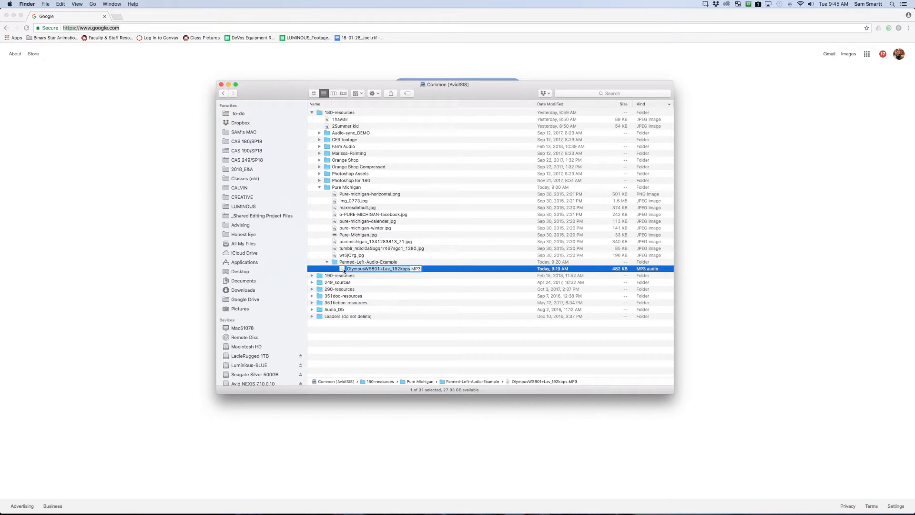
# Preview the OlympusWS801+Lav_192kbps.MP3 recording in the Panned-Left-Audio-Example folder by playing it, and close the preview.
pyautogui.moveTo(372, 269); pyautogui.dragTo(382, 269)
pyautogui.click(358, 263)
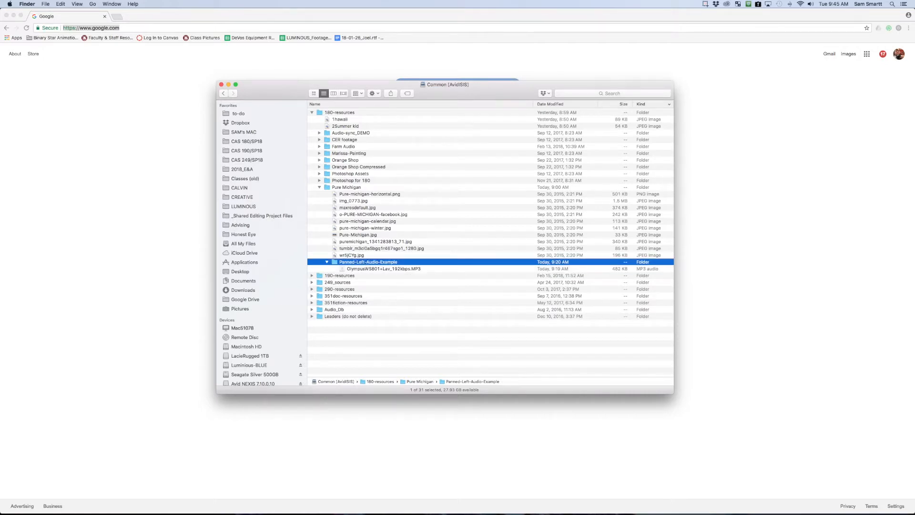
pyautogui.press('super+Tab')
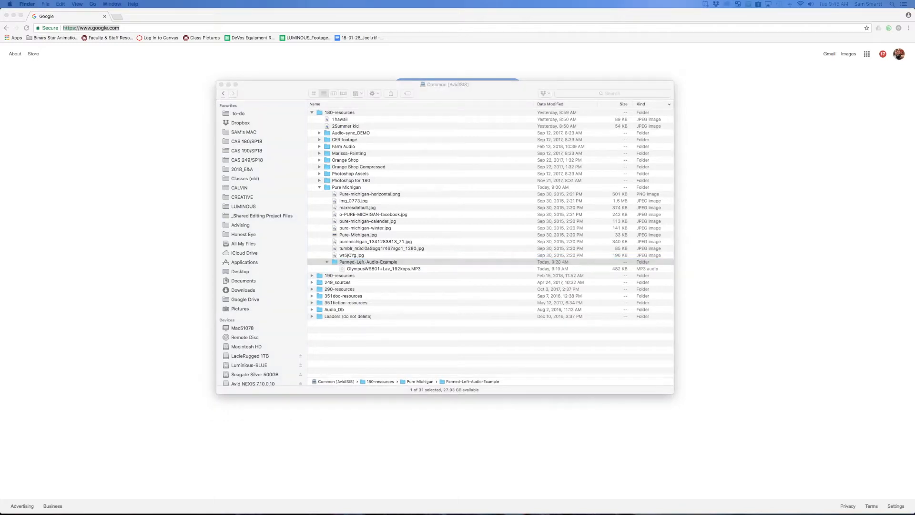
pyautogui.press('space')
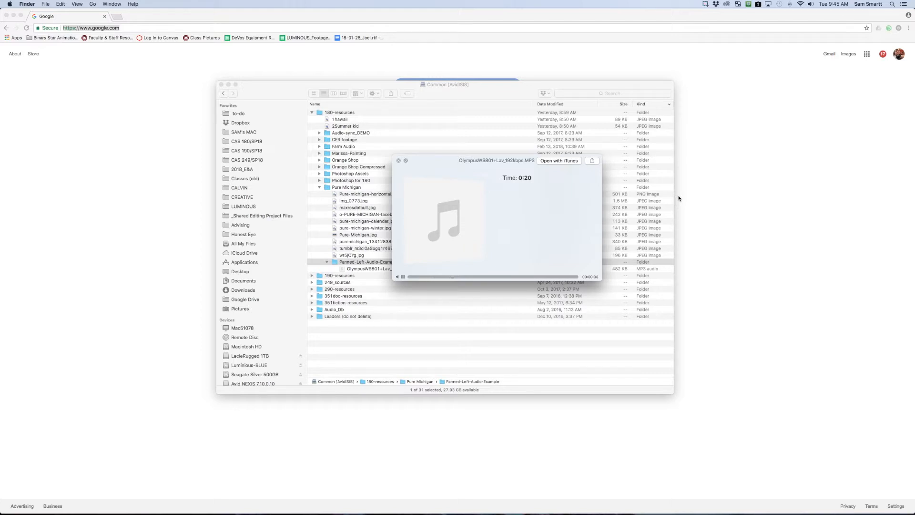
pyautogui.press('space')
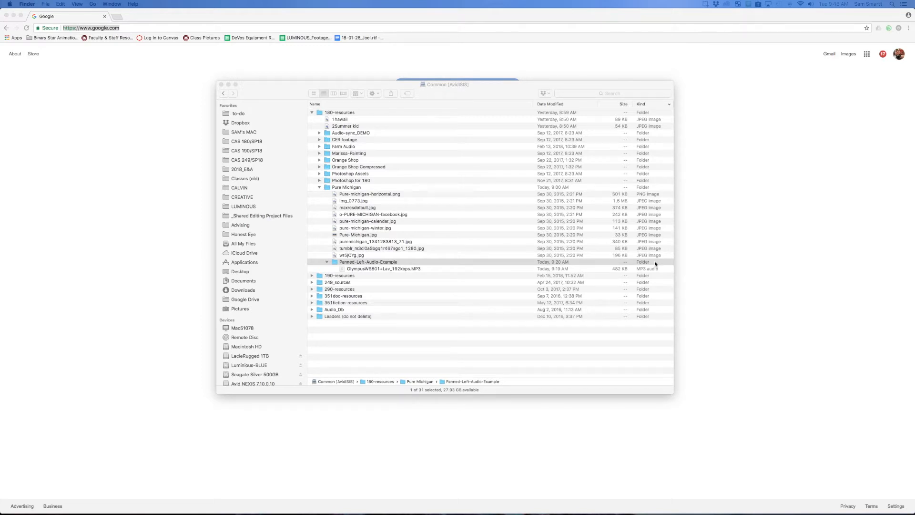
# Open online-audio-converter.com in Chrome and load OlympusWS801+Lav_192kbps.MP3 into the converter.
pyautogui.click(140, 87)
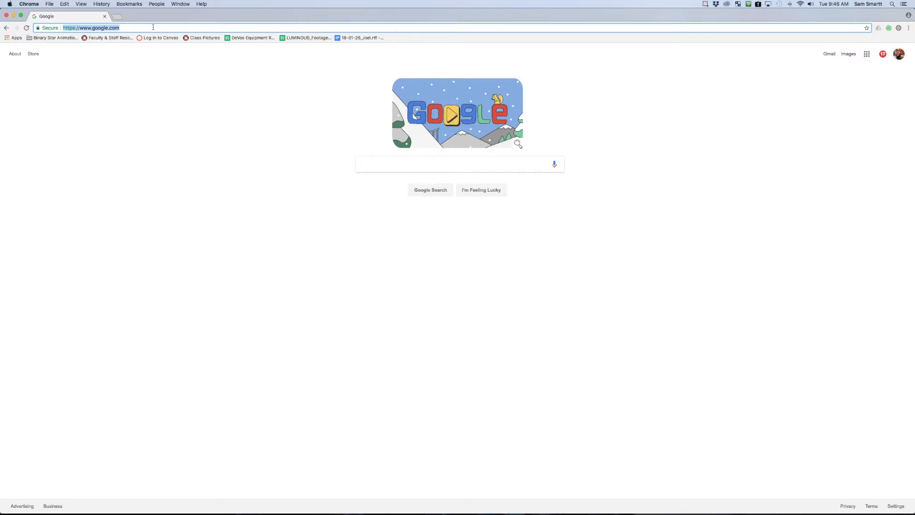
pyautogui.write('online-')
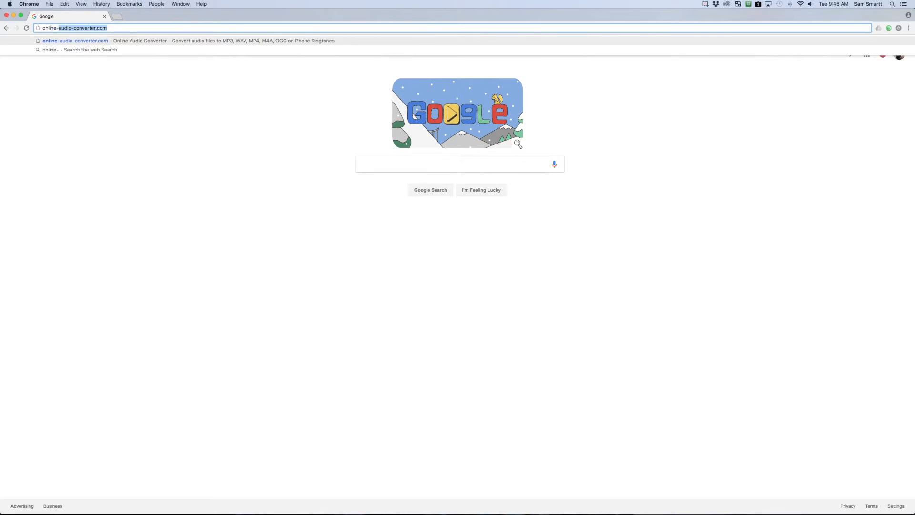
pyautogui.press('Return')
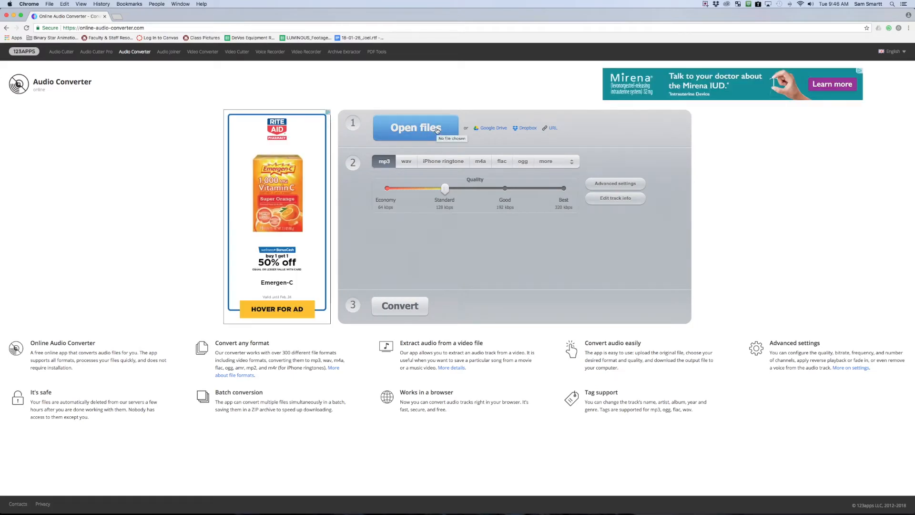
pyautogui.moveTo(914, 162); pyautogui.dragTo(449, 133)
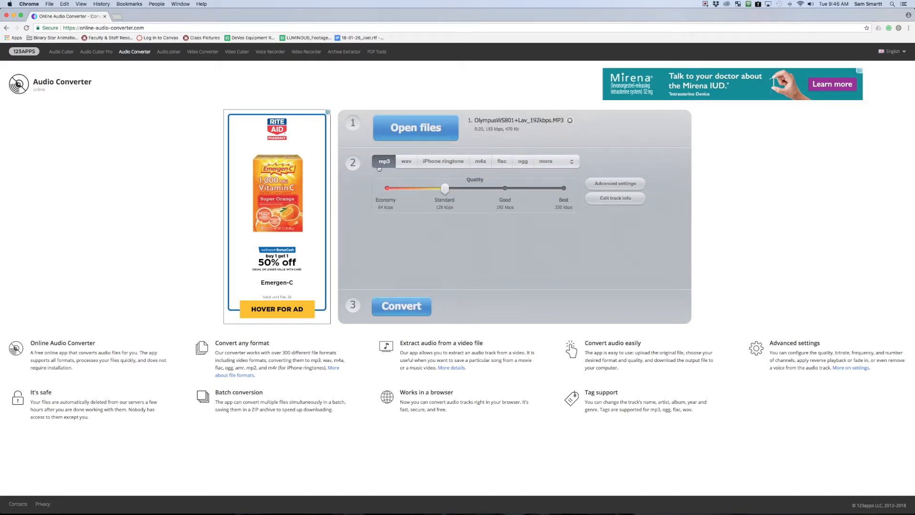
# Choose WAV as the output format with CD Quality at 44.1 kHz.
pyautogui.click(406, 163)
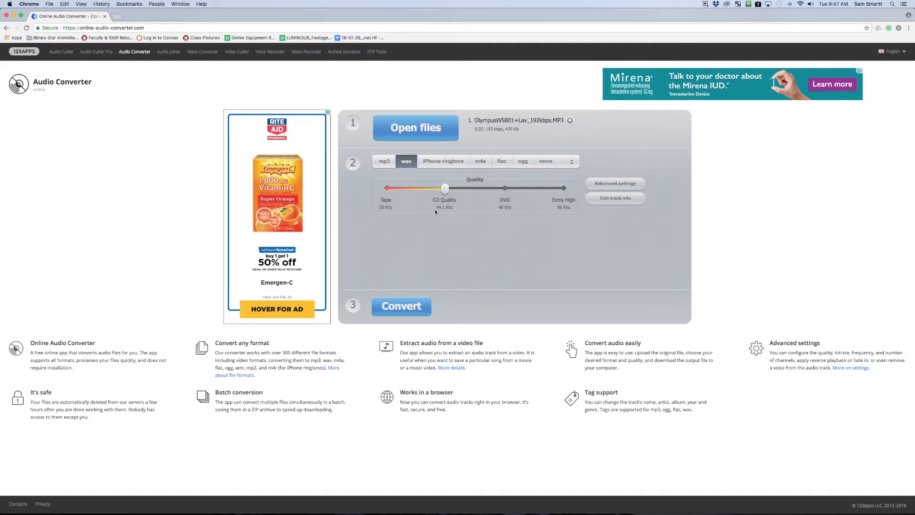
pyautogui.moveTo(445, 190); pyautogui.dragTo(507, 193)
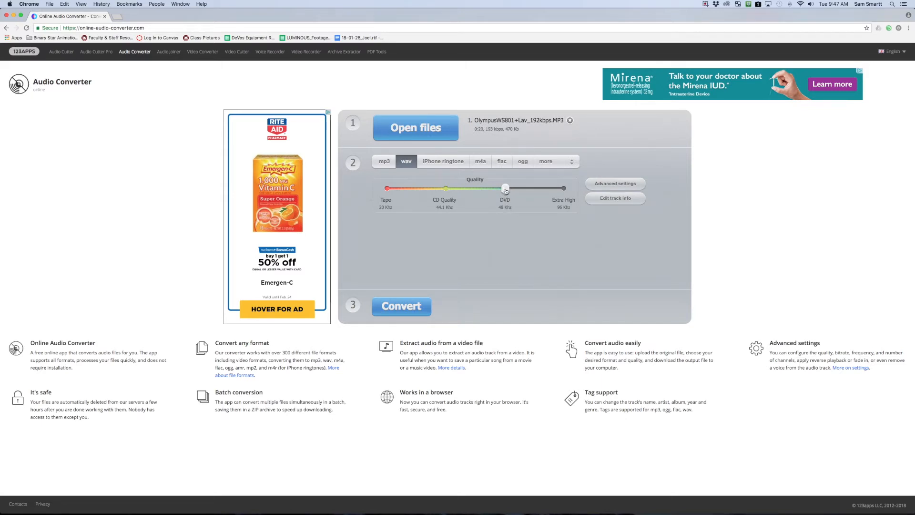
pyautogui.moveTo(506, 191)
pyautogui.mouseDown()
pyautogui.moveTo(441, 190)
pyautogui.moveTo(507, 191)
pyautogui.mouseUp()
pyautogui.moveTo(506, 191); pyautogui.dragTo(446, 192)
# In the advanced conversion settings, set the number of channels to 1.
pyautogui.click(610, 186)
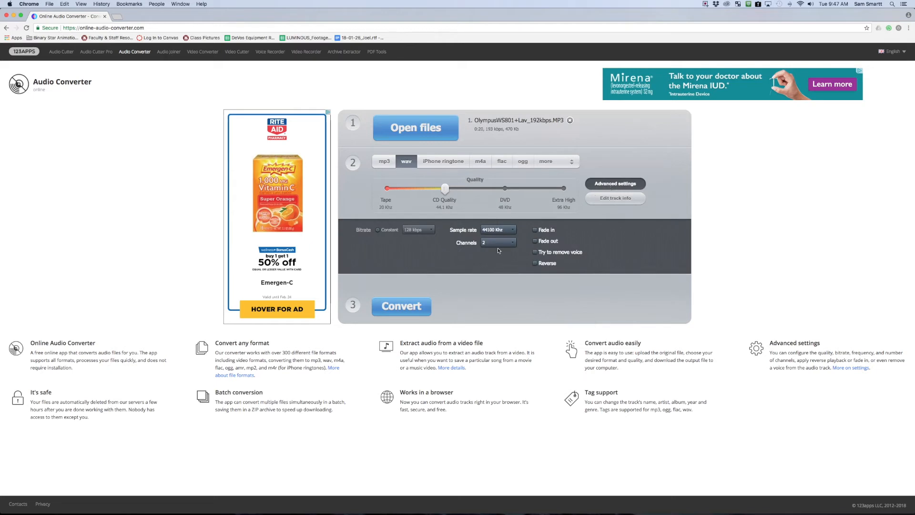
pyautogui.click(502, 246)
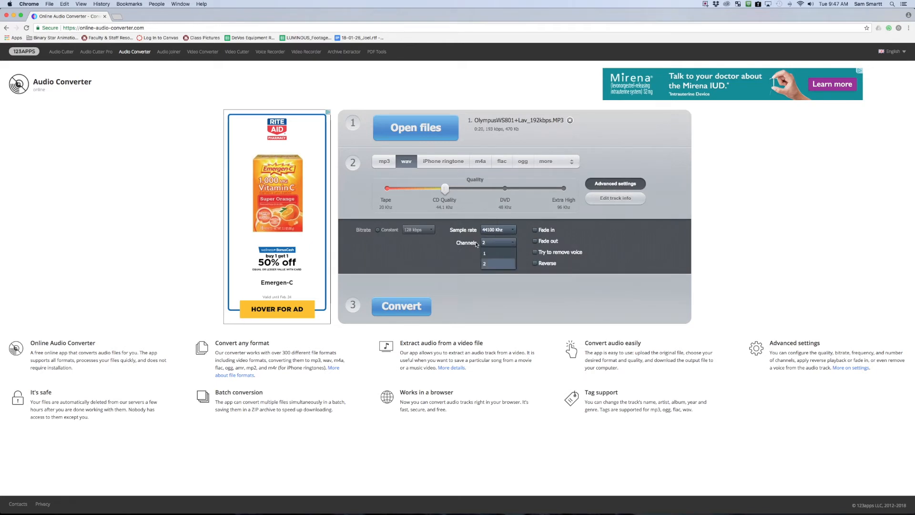
pyautogui.click(487, 257)
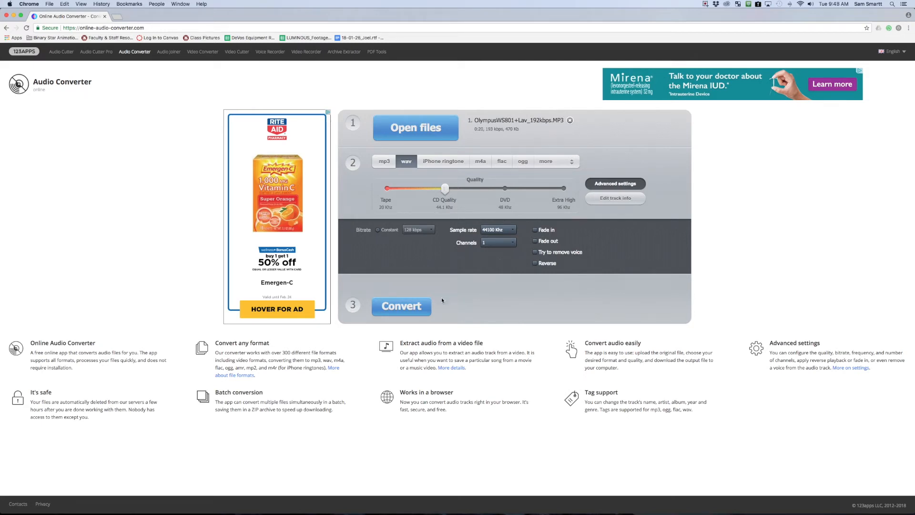
# Convert the audio file and download the resulting WAV.
pyautogui.click(423, 313)
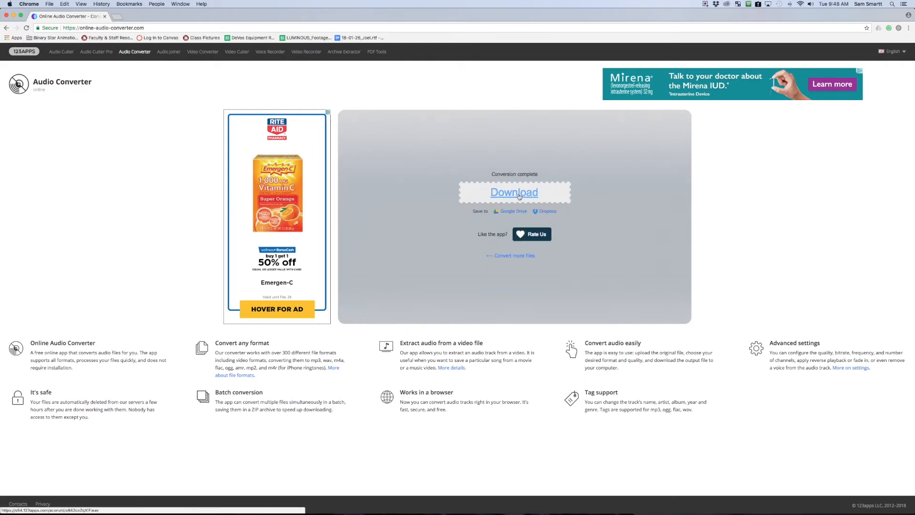
pyautogui.click(519, 197)
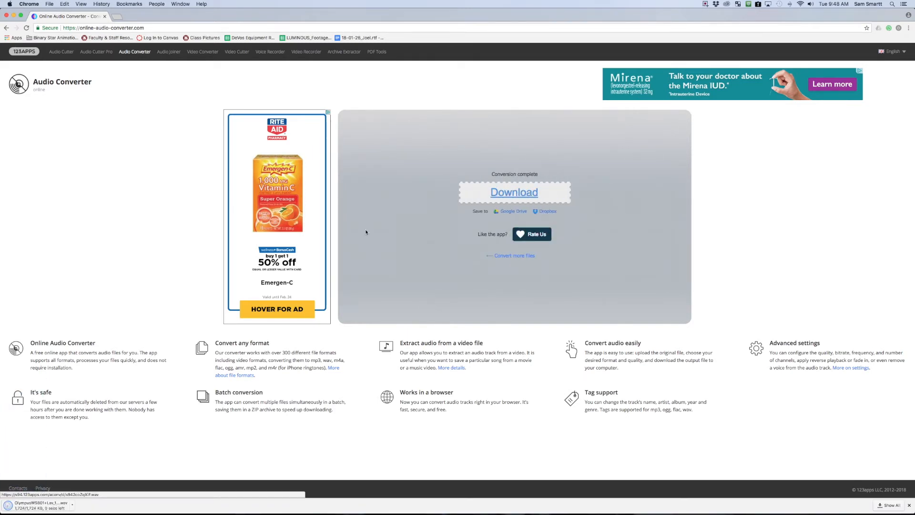
# Reveal the downloaded WAV in Finder, play it in a preview, and close the preview and the Downloads window.
pyautogui.click(73, 505)
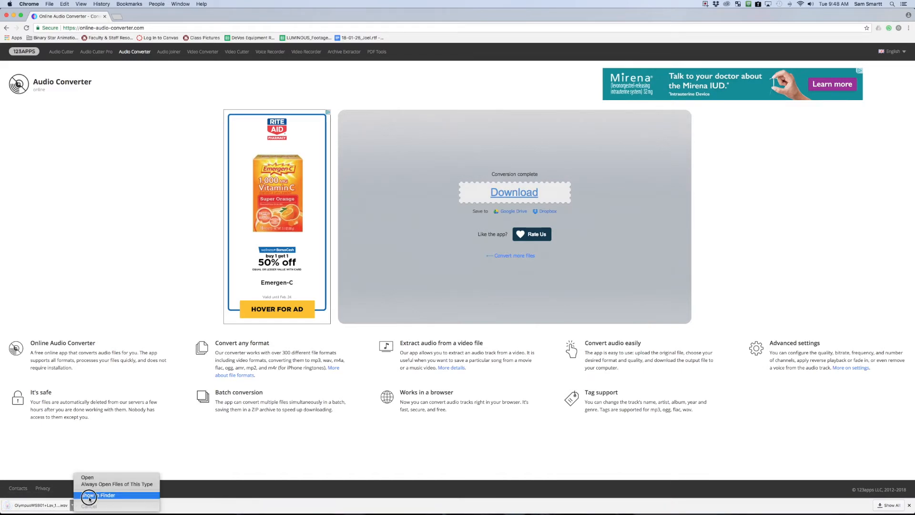
pyautogui.click(88, 496)
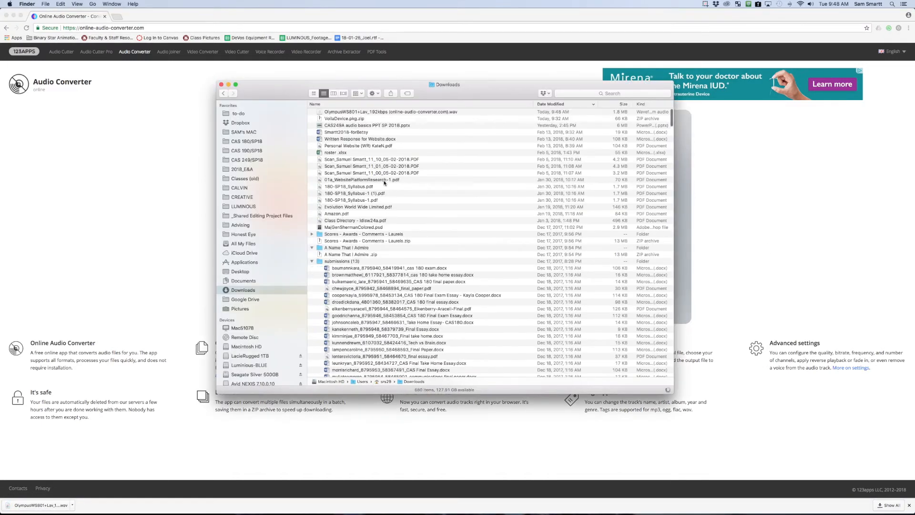
pyautogui.click(388, 114)
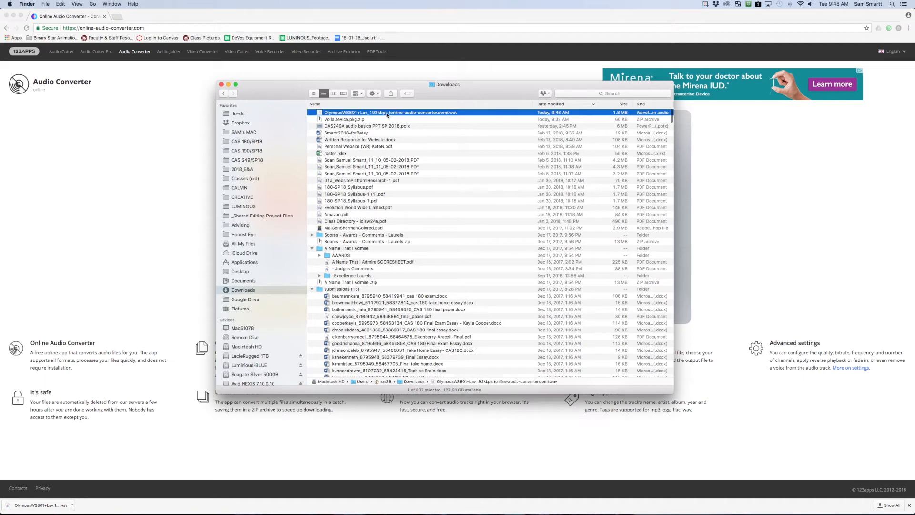
pyautogui.press('space')
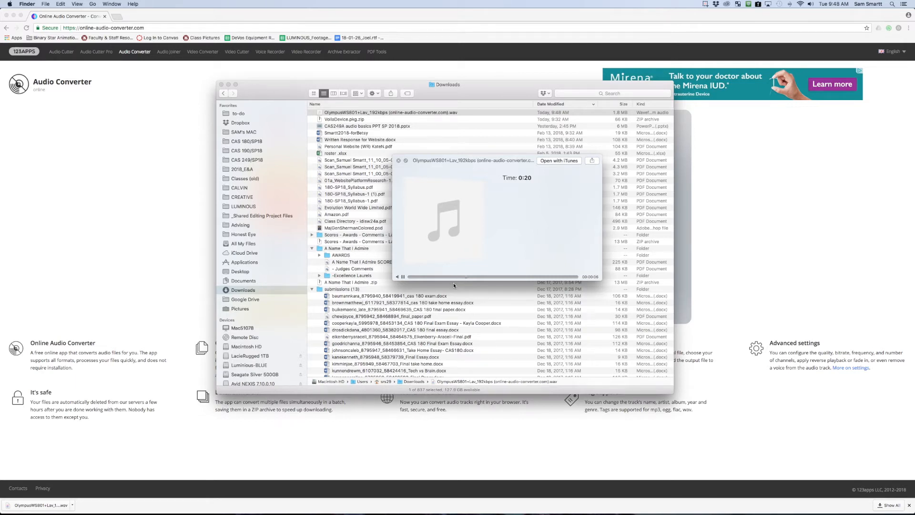
pyautogui.press('space')
pyautogui.press('super+w')
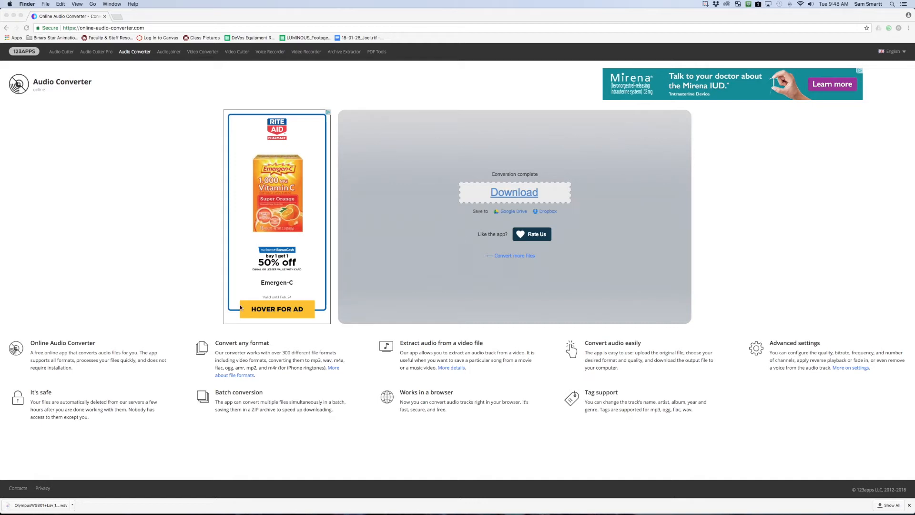
# Reveal the downloaded WAV in the Downloads folder again and return to the converter page.
pyautogui.click(73, 505)
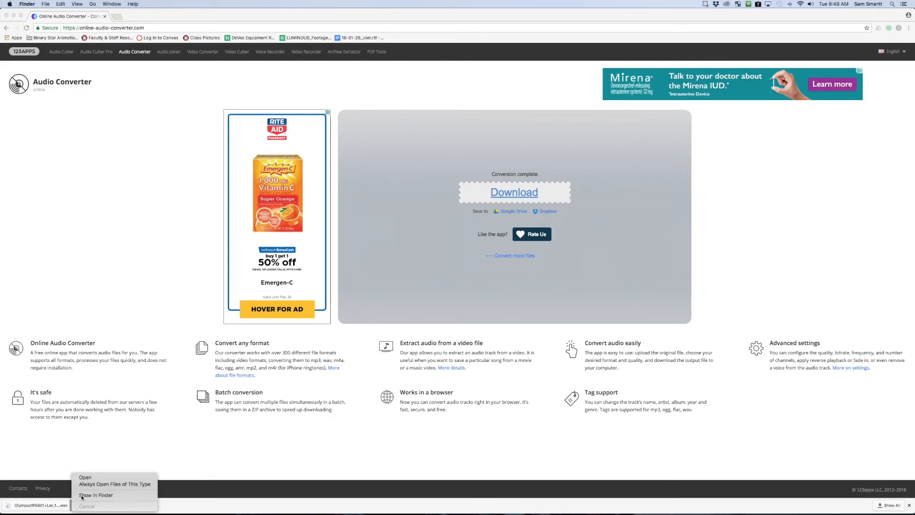
pyautogui.click(90, 496)
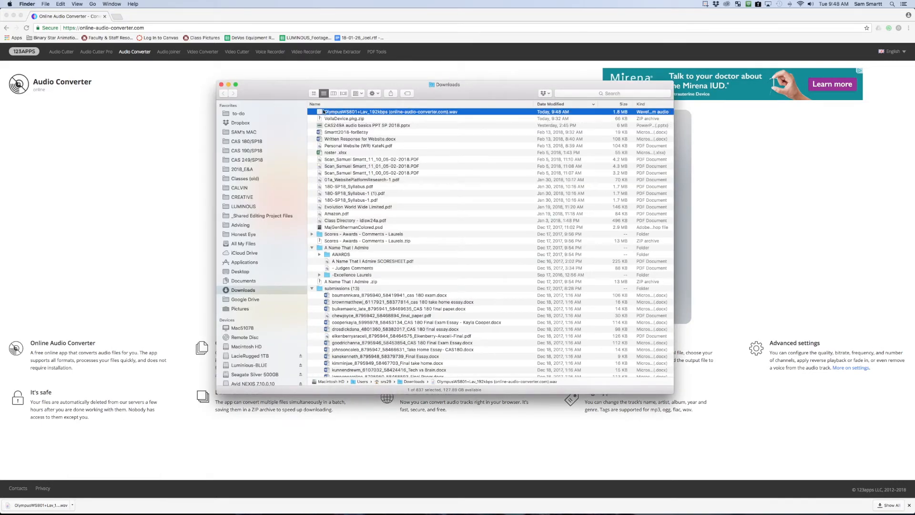
pyautogui.click(251, 72)
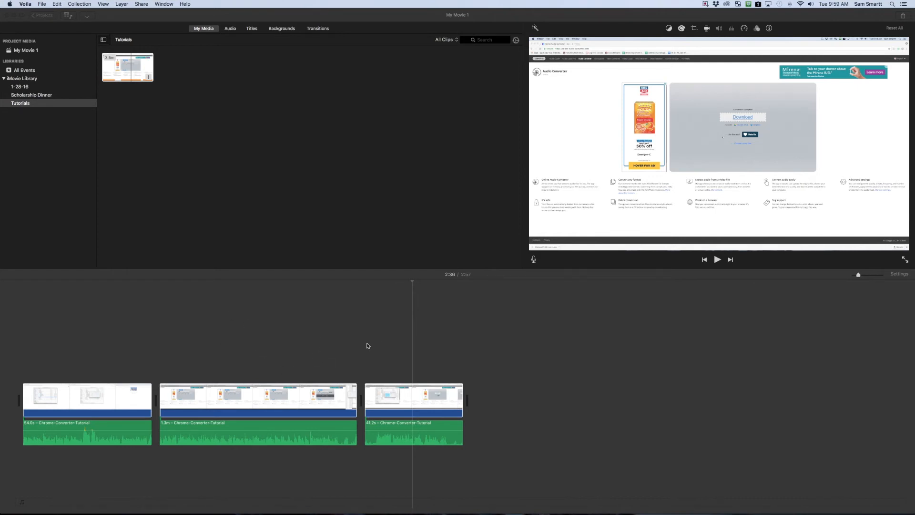
# In iMovie, select all three clips in the My Movie 1 timeline and start sharing the project as a file.
pyautogui.click(316, 343)
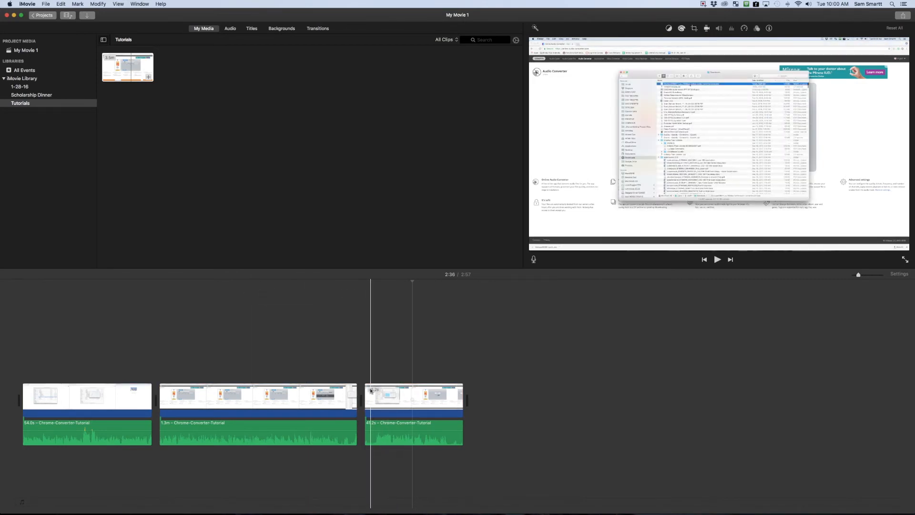
pyautogui.moveTo(76, 369); pyautogui.dragTo(466, 397)
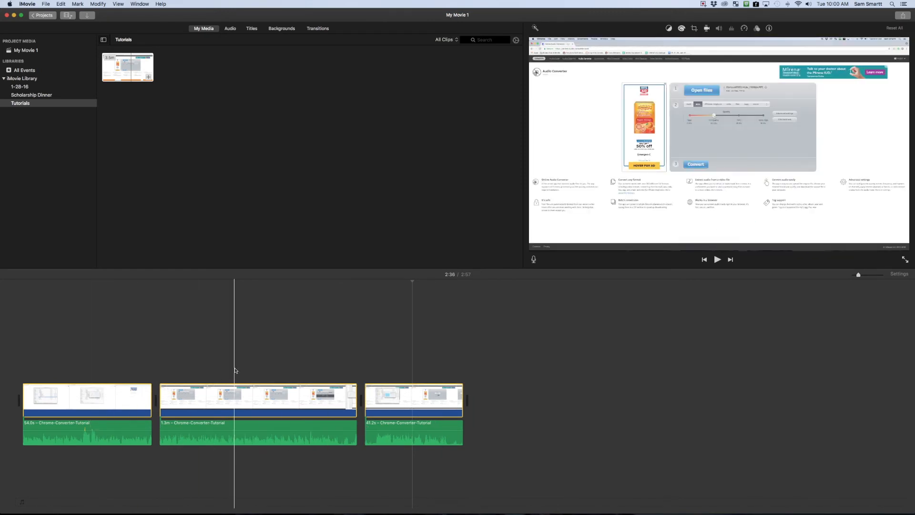
pyautogui.click(46, 4)
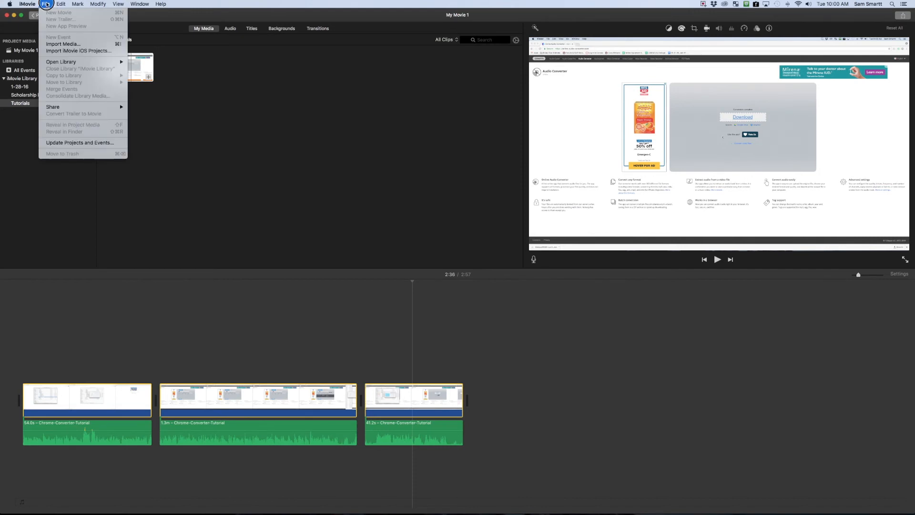
pyautogui.moveTo(64, 107)
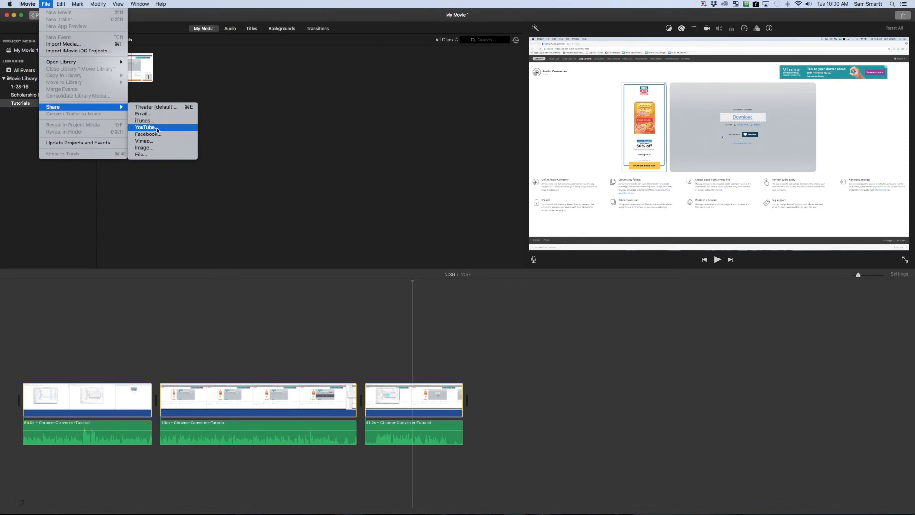
pyautogui.click(152, 156)
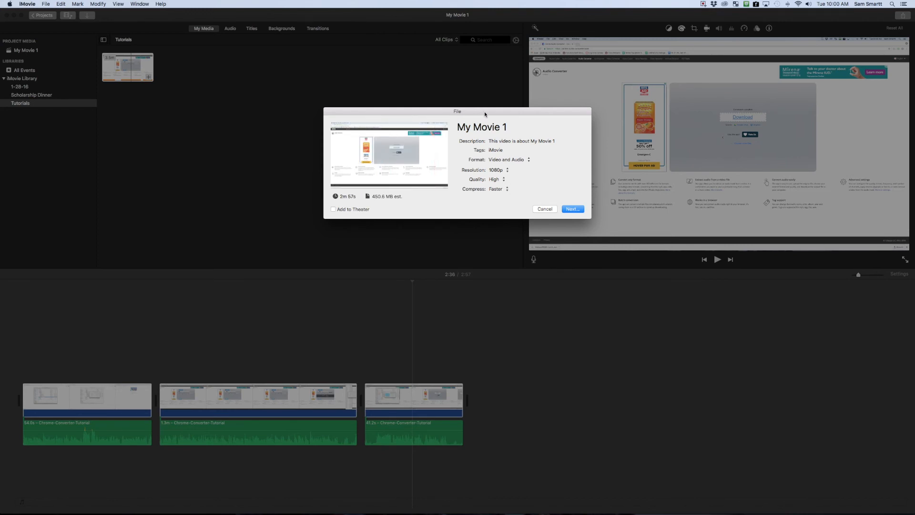
# Set the export format to Audio Only and the file format to WAV.
pyautogui.click(516, 161)
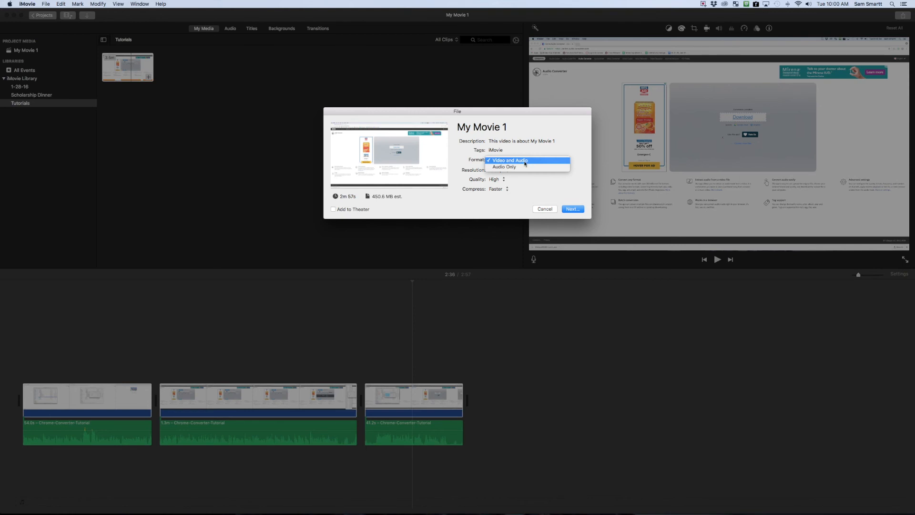
pyautogui.click(516, 168)
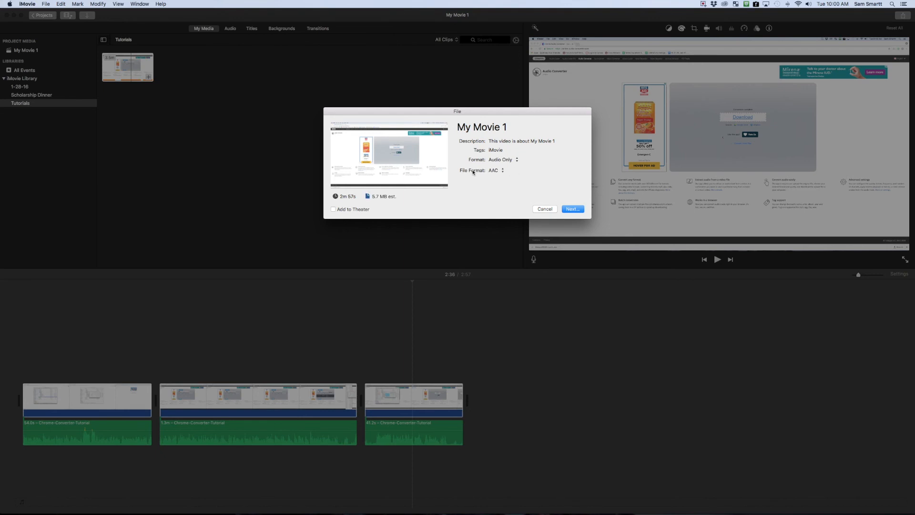
pyautogui.click(501, 171)
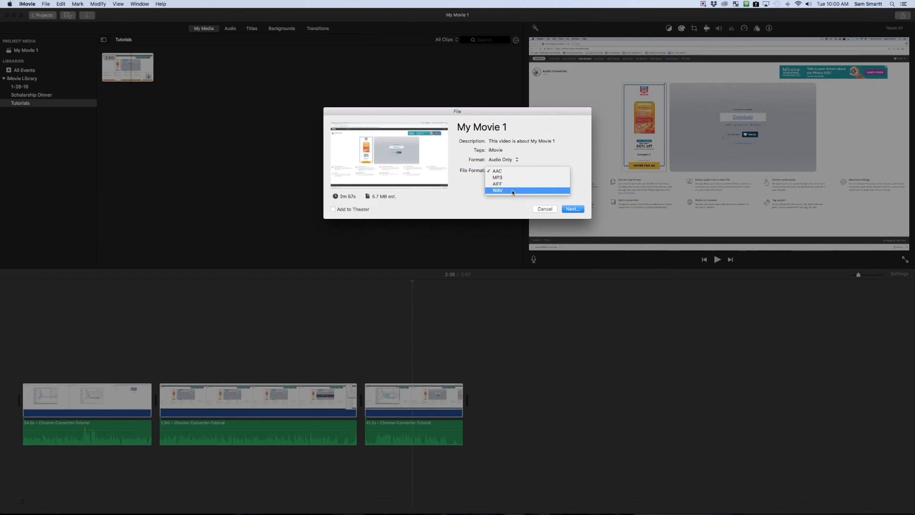
pyautogui.click(508, 191)
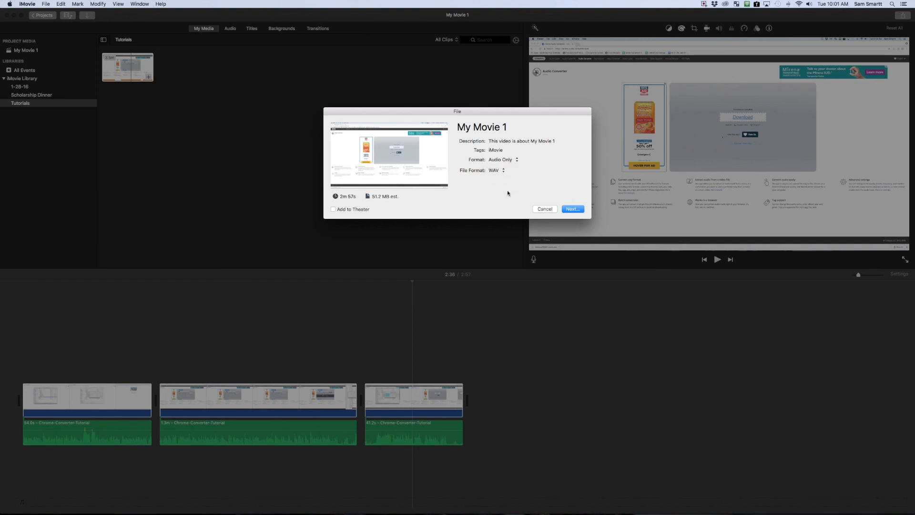
# Continue to saving the exported audio and browse the available destination folders.
pyautogui.click(571, 210)
pyautogui.click(573, 210)
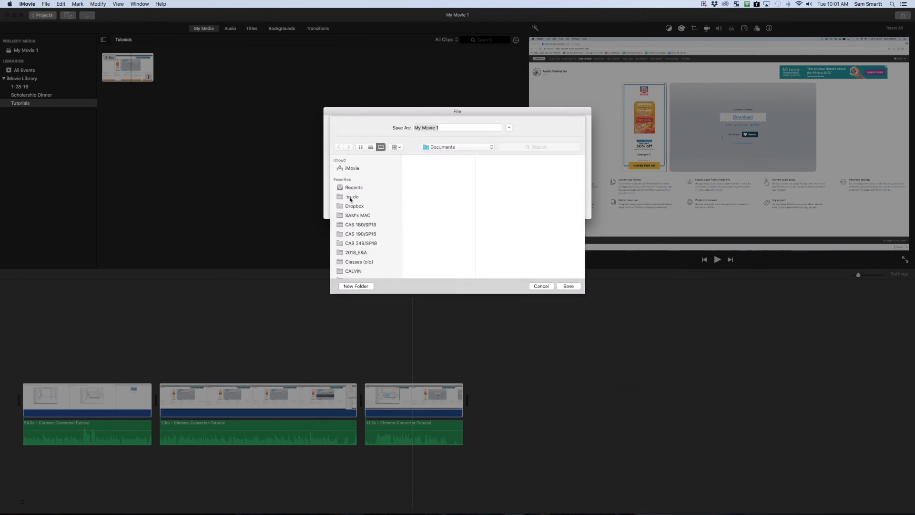
pyautogui.scroll(-2, 371, 200)
pyautogui.scroll(3, 377, 203)
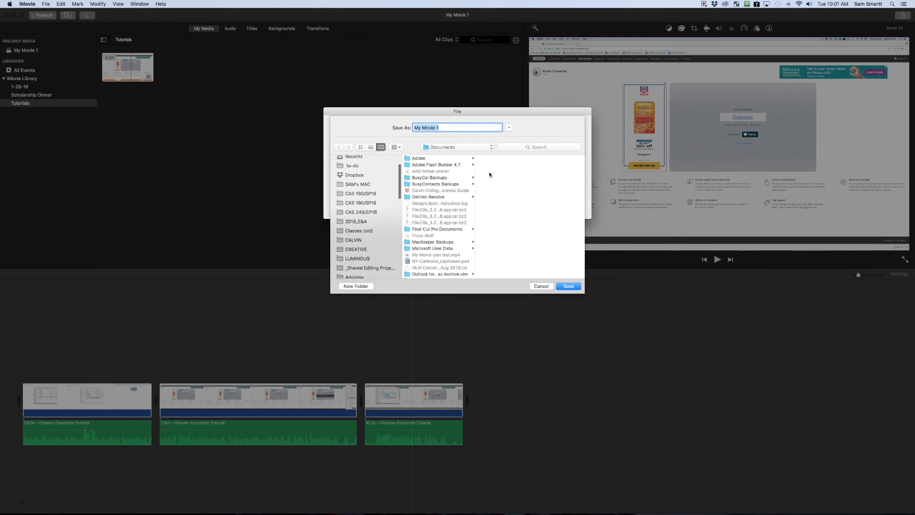